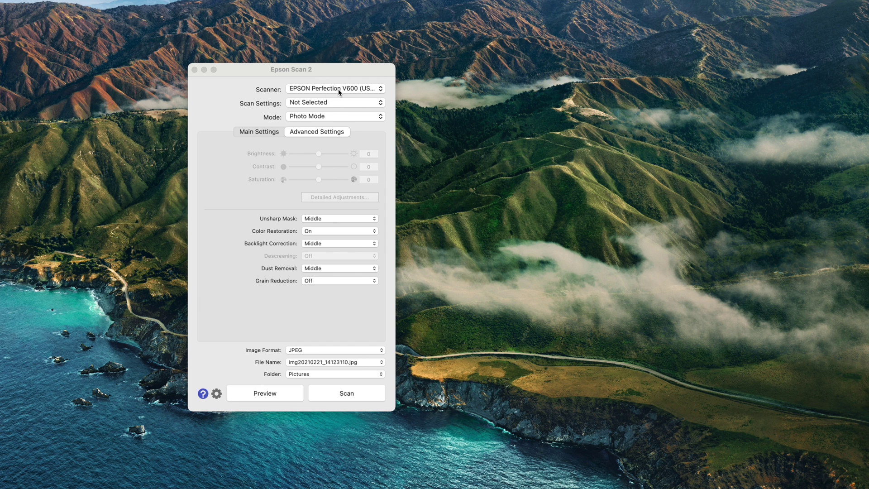
- Load the Photograph scan settings preset and keep Photo Mode as the scanning mode
left_click(344, 106)
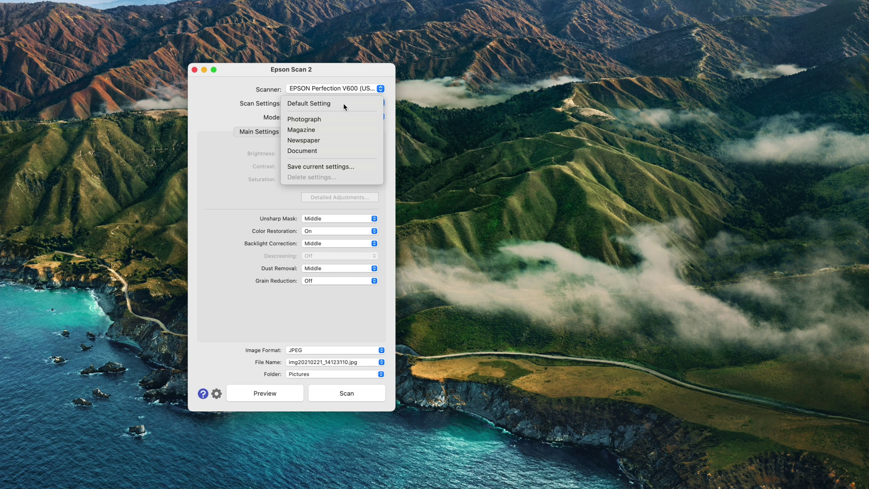
left_click(313, 120)
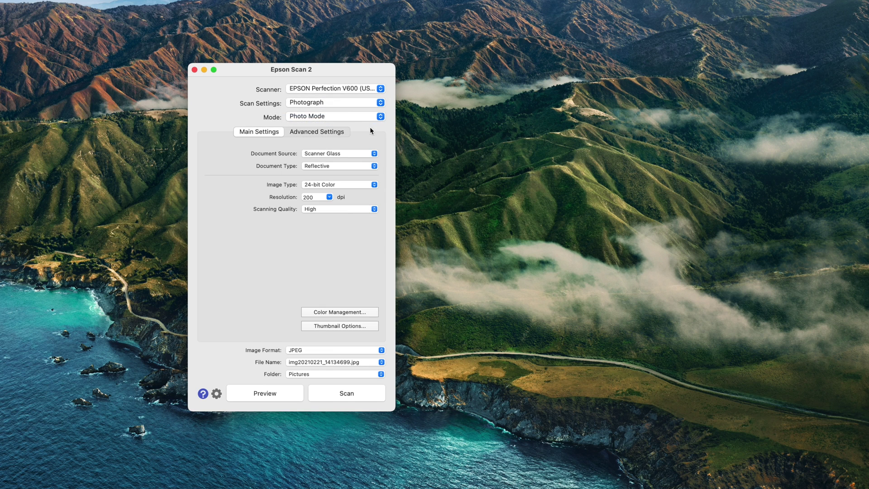
left_click(318, 117)
left_click(317, 118)
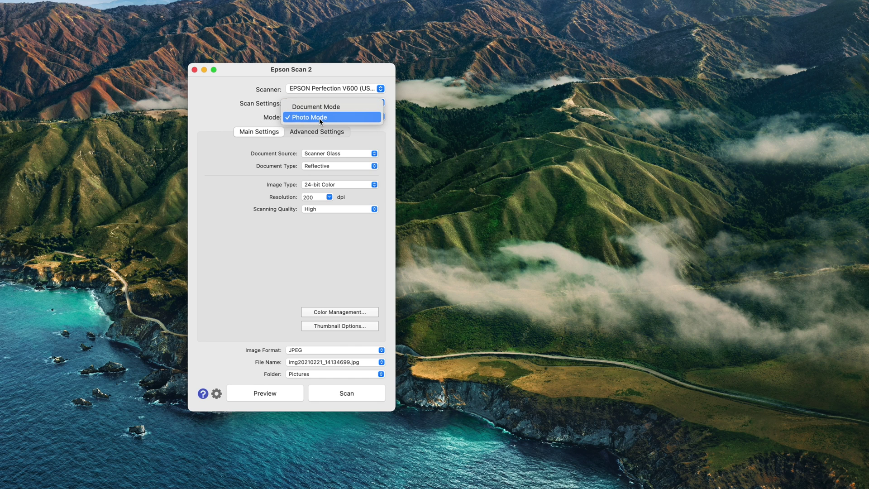
left_click(320, 118)
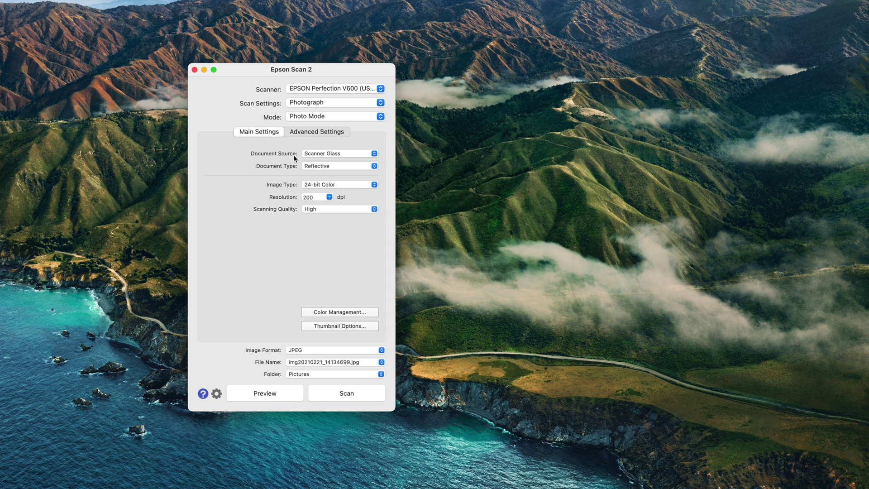
- Scan from the Transparency Unit with Color Positive Film as the document type
left_click(352, 154)
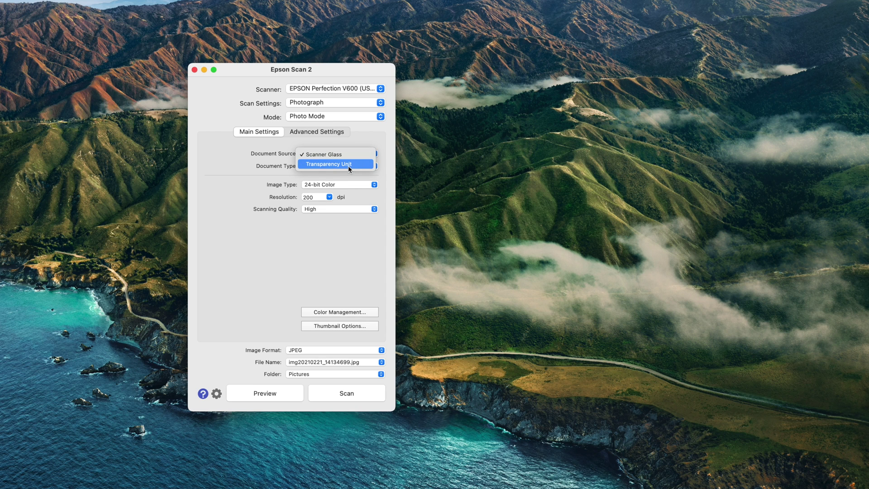
left_click(349, 165)
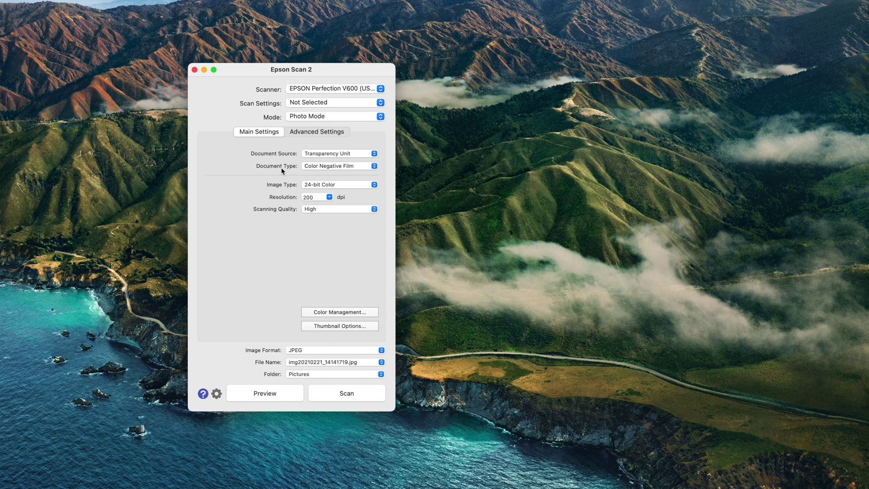
left_click(342, 166)
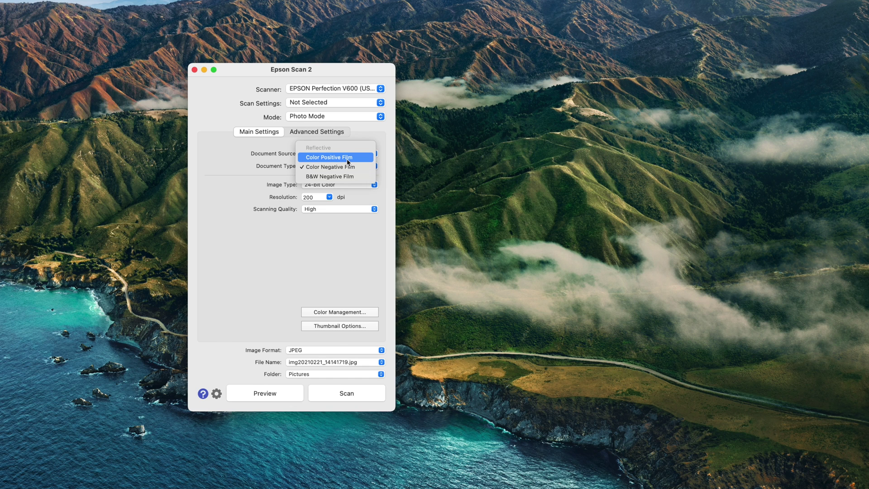
left_click(347, 158)
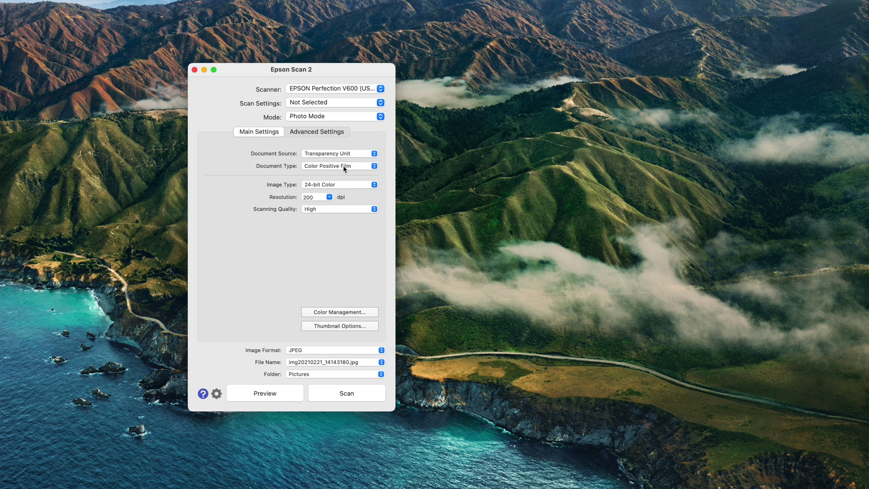
left_click(343, 166)
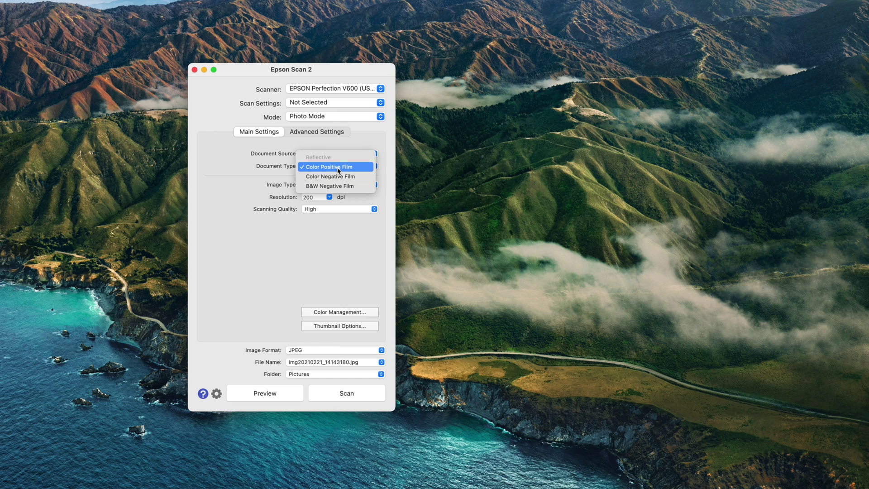
left_click(350, 168)
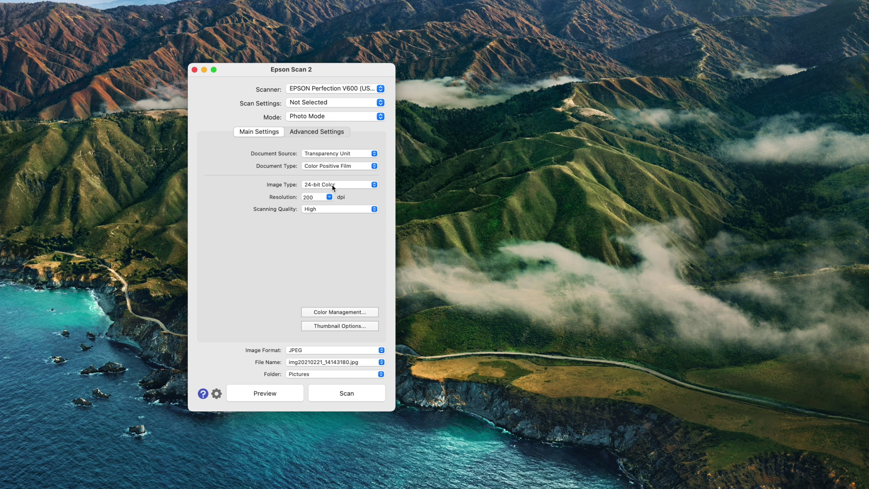
- Raise resolution from 200 to 4800 dpi, leaving Scanning Quality on High
left_click(330, 197)
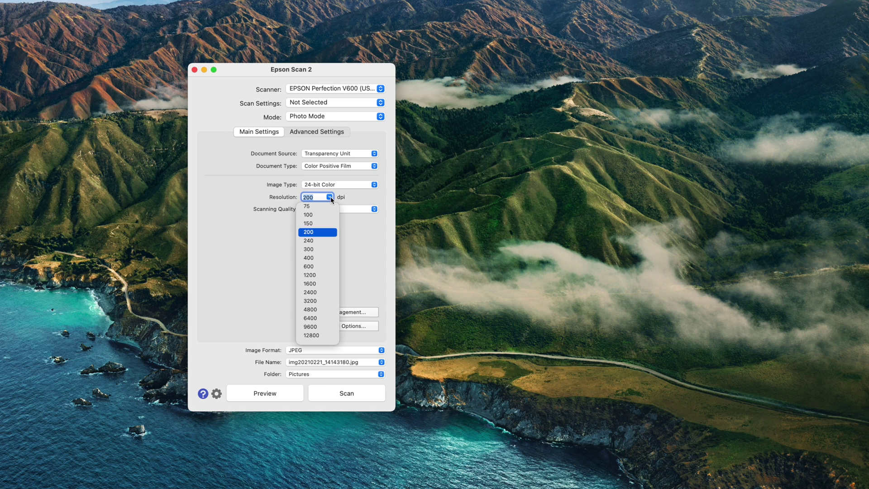
left_click(330, 197)
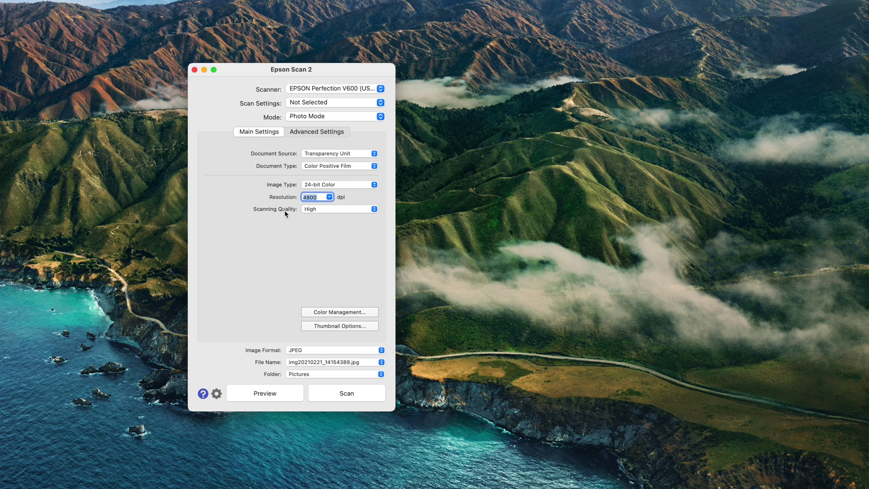
left_click(326, 209)
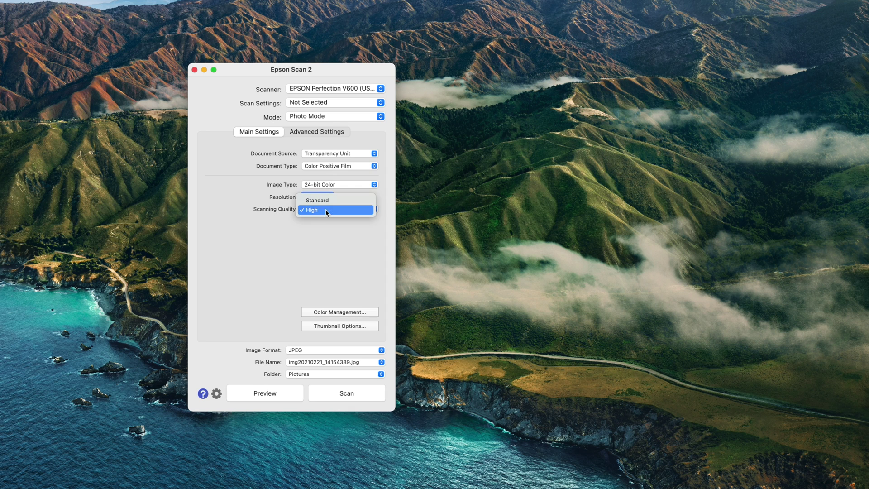
left_click(323, 211)
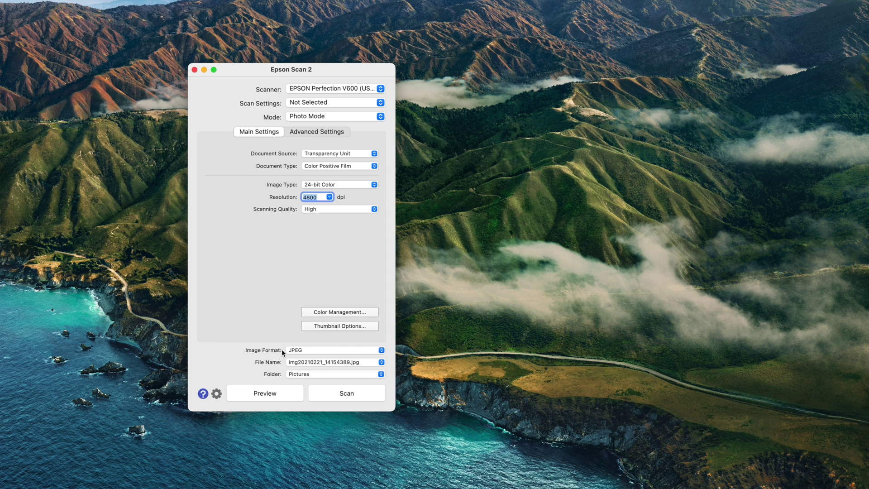
- Lower the JPEG Image Quality in the Image Format options from 100 to 92
left_click(331, 352)
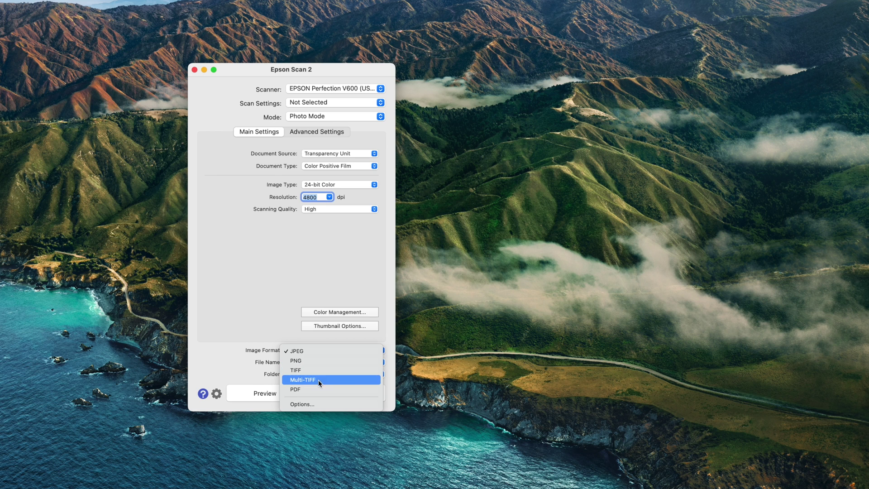
left_click(320, 408)
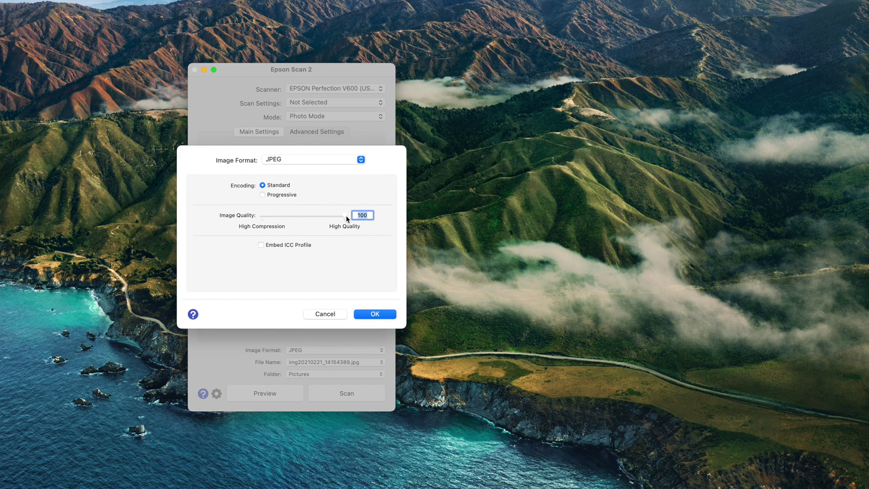
left_click_drag(347, 216, 340, 217)
left_click(385, 314)
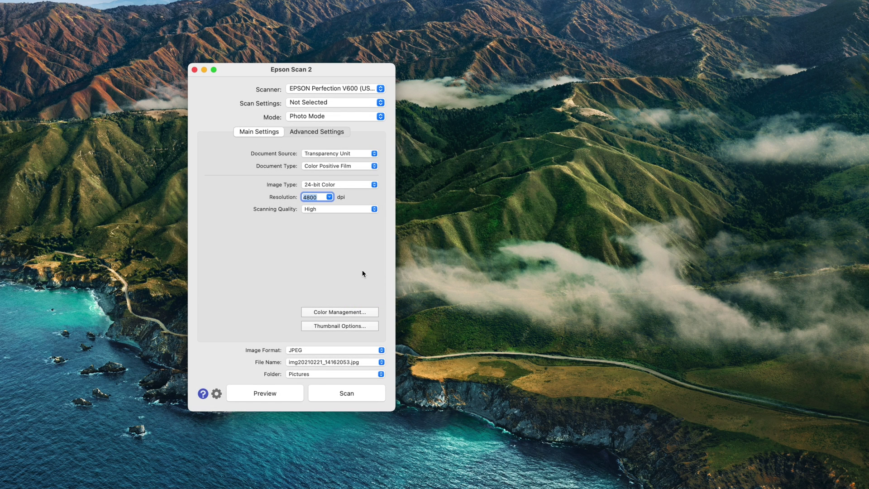
left_click(324, 135)
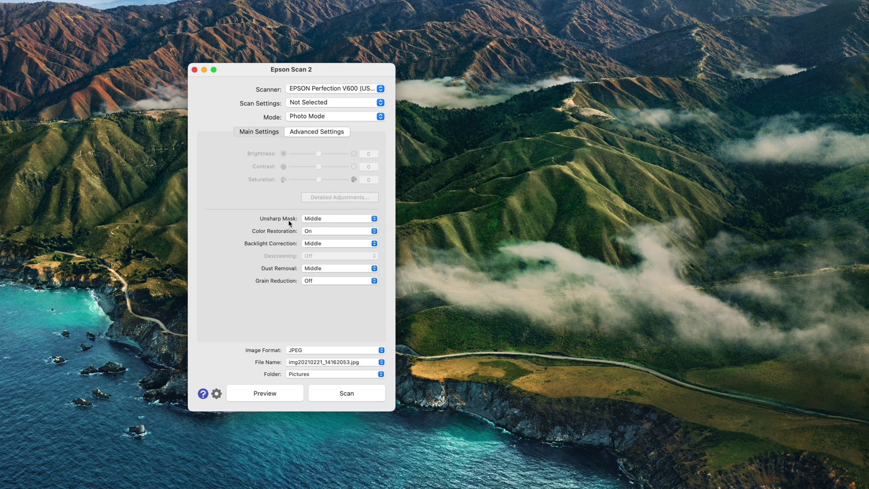
left_click(319, 219)
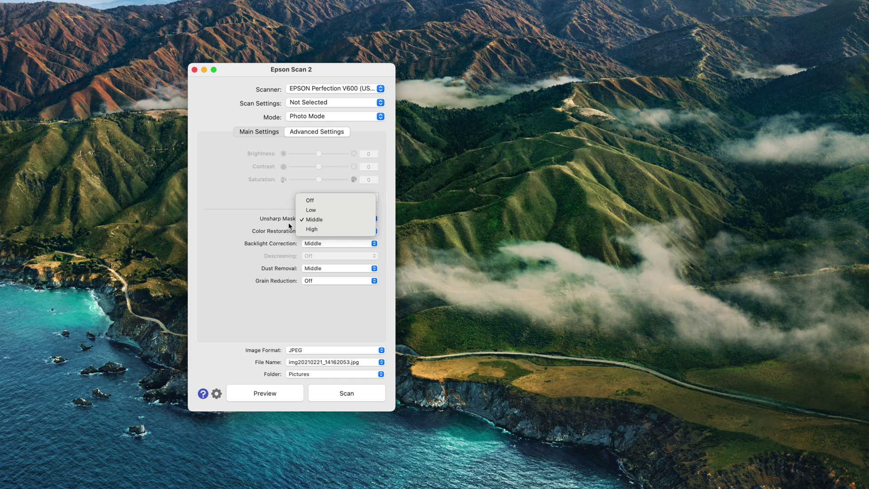
left_click(314, 200)
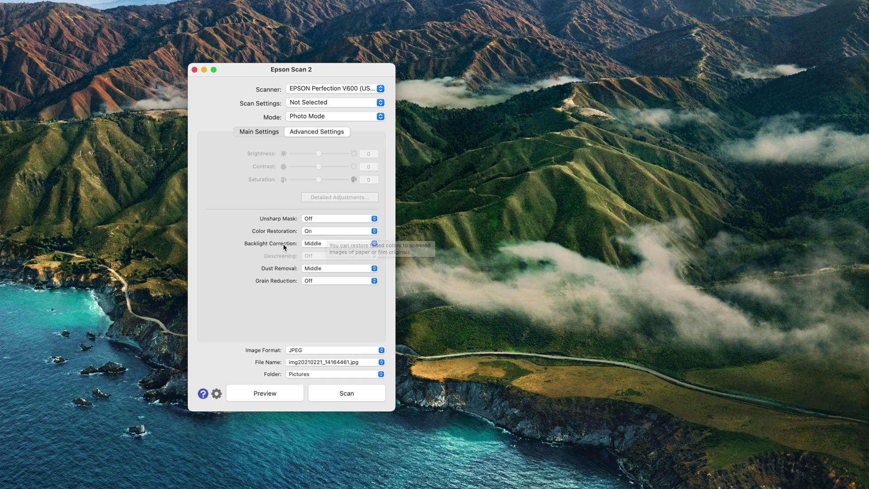
left_click(320, 244)
left_click(319, 245)
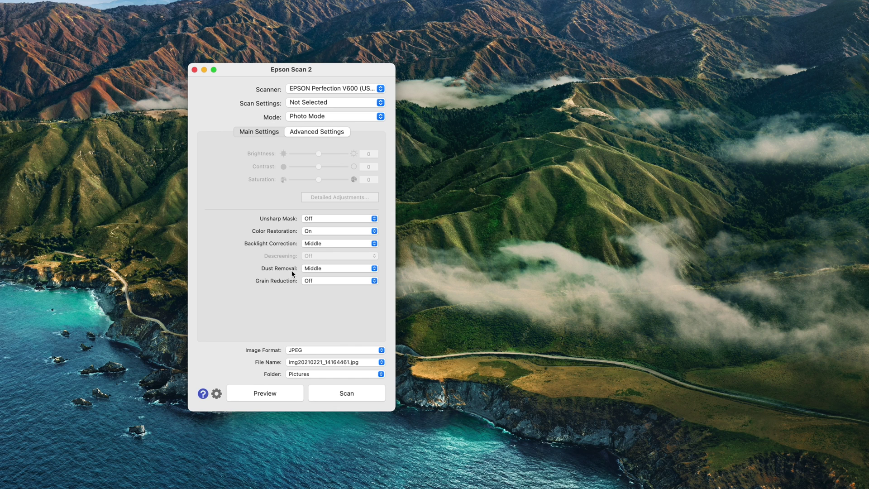
left_click(325, 270)
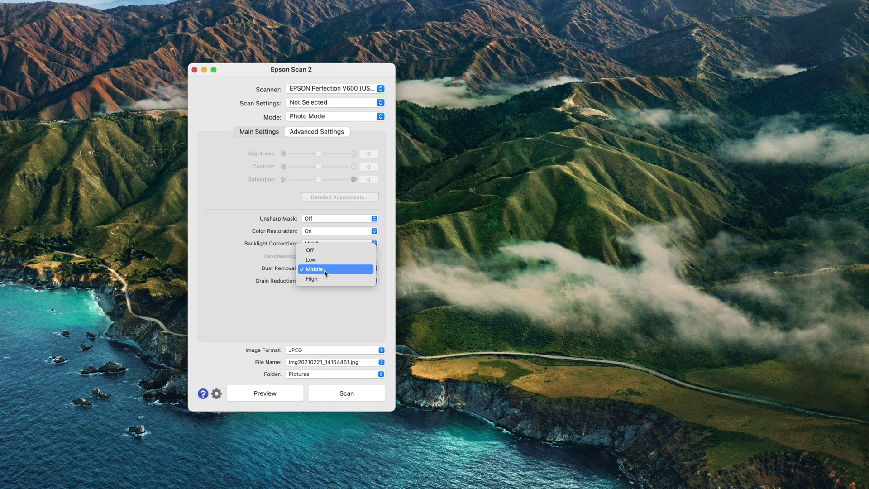
left_click(325, 270)
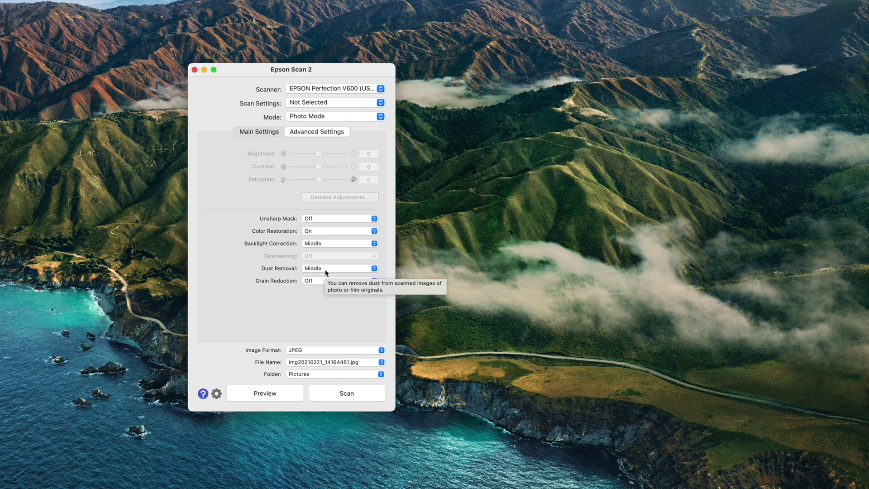
left_click(326, 269)
left_click(326, 271)
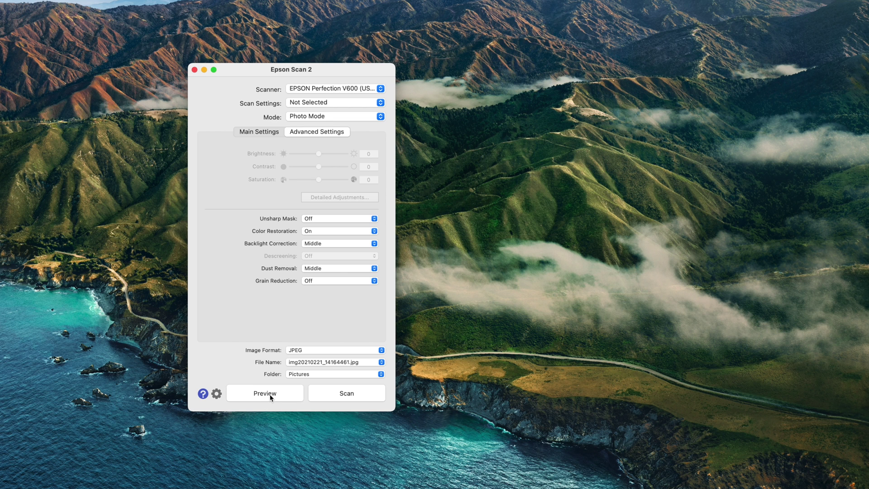
left_click(270, 396)
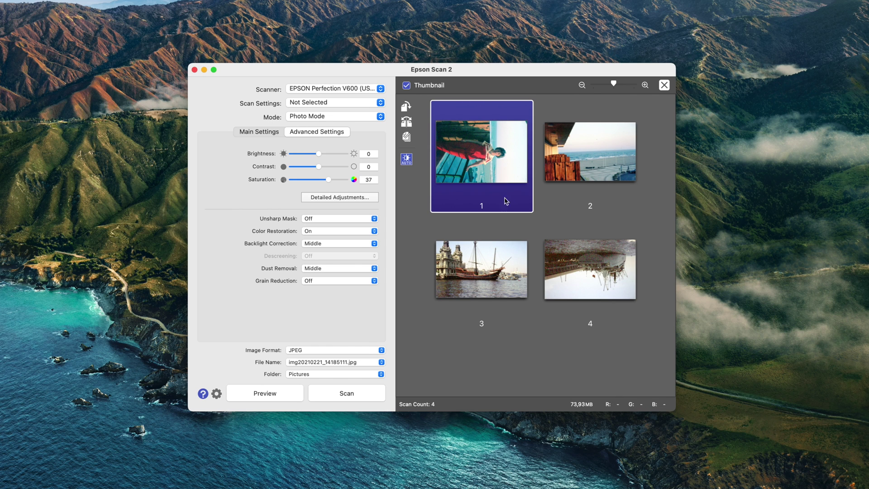
- Rotate slide 1 three quarter-turns so the woman stands upright in portrait
left_click(406, 109)
left_click(407, 109)
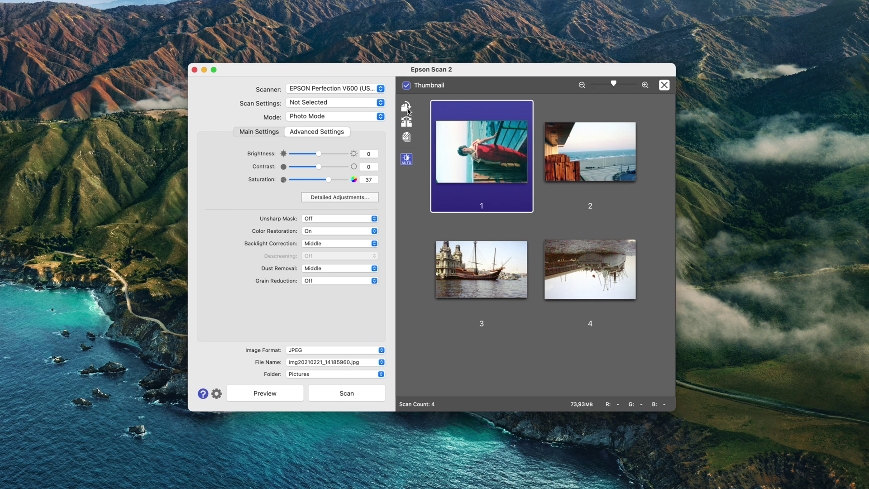
left_click(406, 108)
- Rotate slide 4 five quarter-turns until the ship sits upright in landscape, then select slide 2
left_click(588, 271)
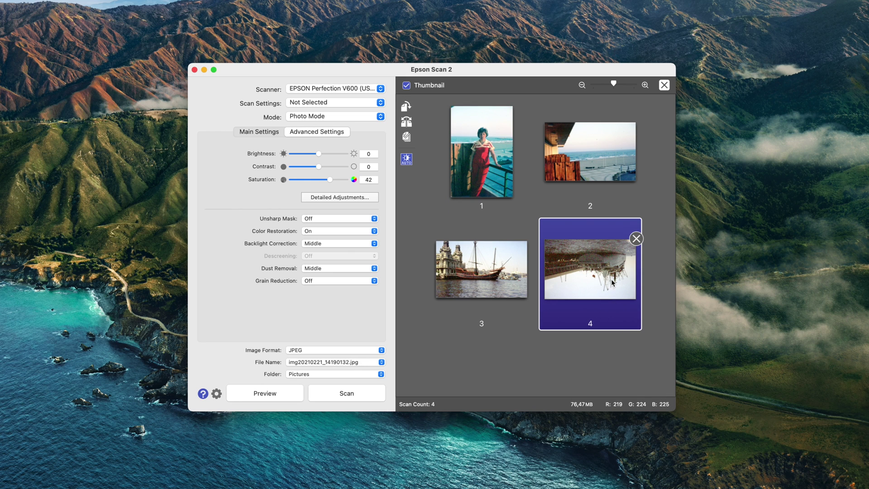
left_click(409, 111)
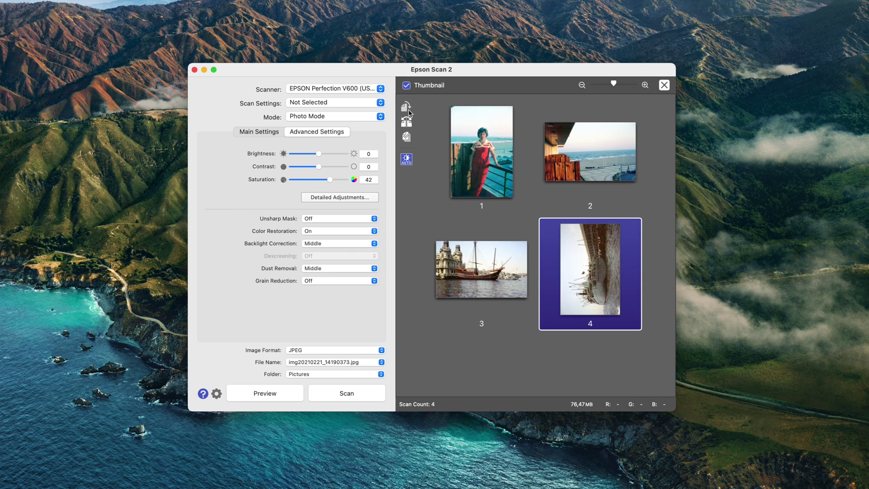
left_click(408, 111)
left_click(409, 111)
left_click(409, 111)
left_click(409, 111)
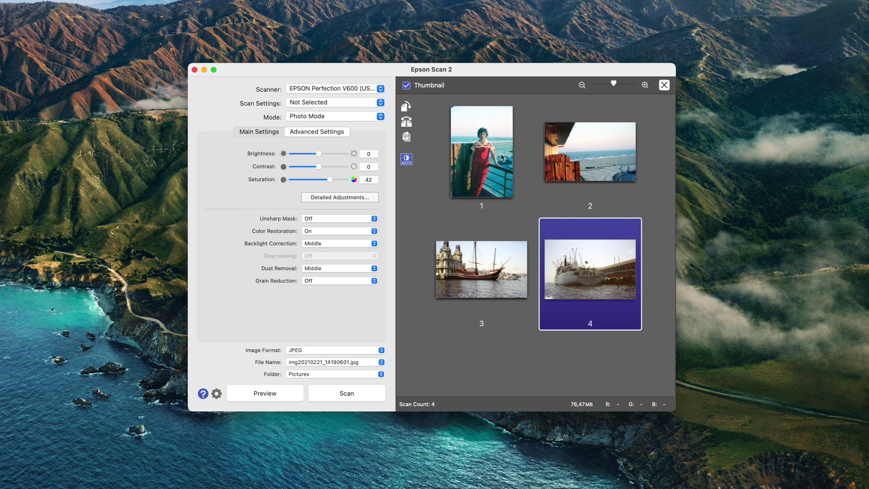
left_click(619, 159)
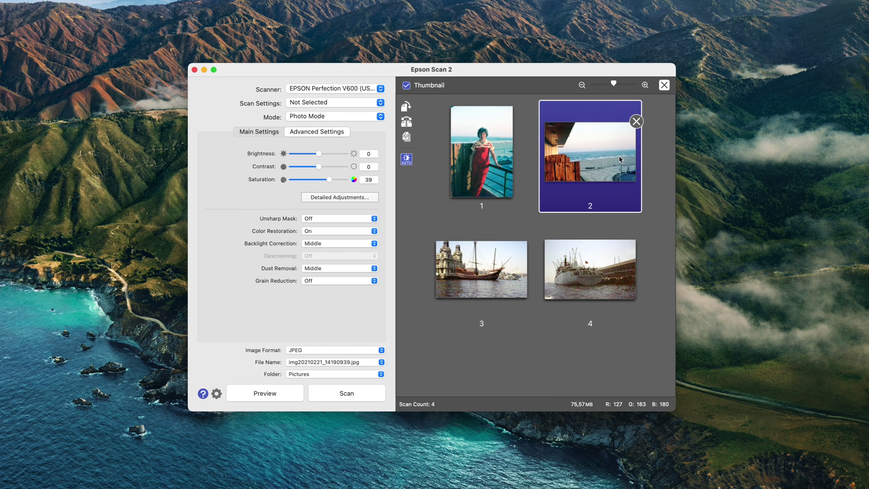
- Switch to the full film-strip preview and mark slide 3 as the scan area
left_click(407, 85)
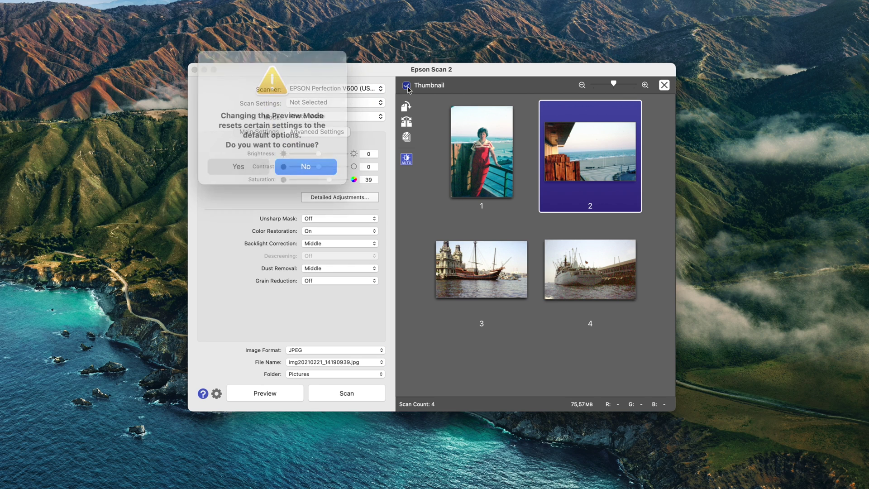
left_click(252, 164)
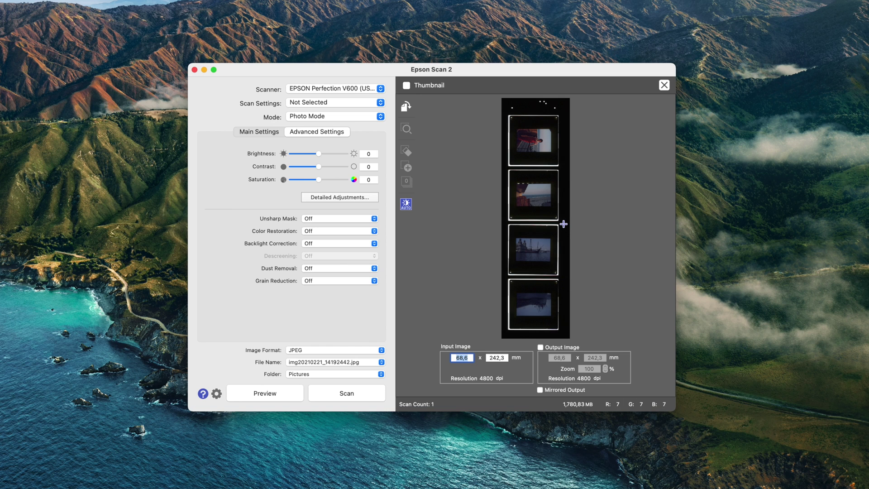
left_click_drag(561, 224, 507, 275)
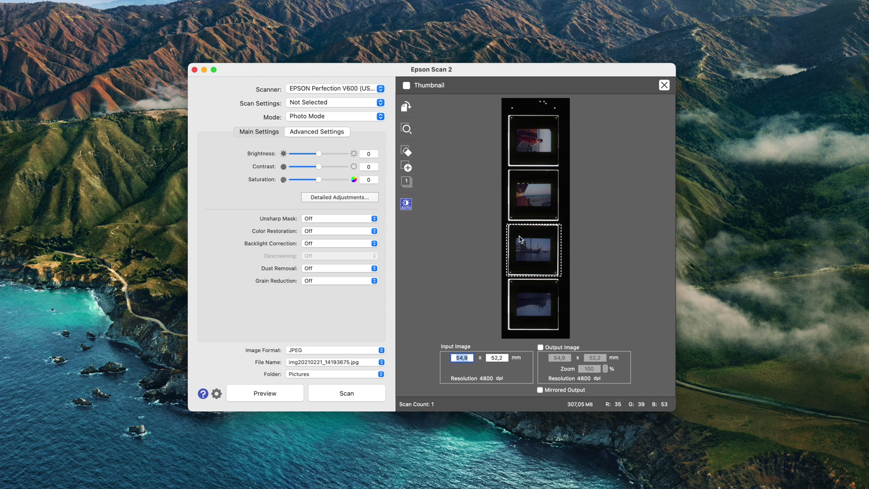
- Return to thumbnail preview, accepting the reset of rotations and corrections
left_click(407, 85)
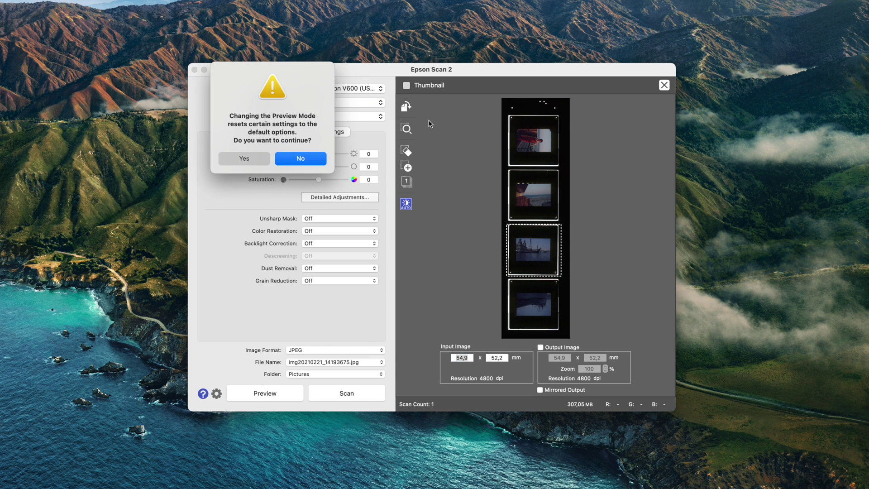
left_click(303, 161)
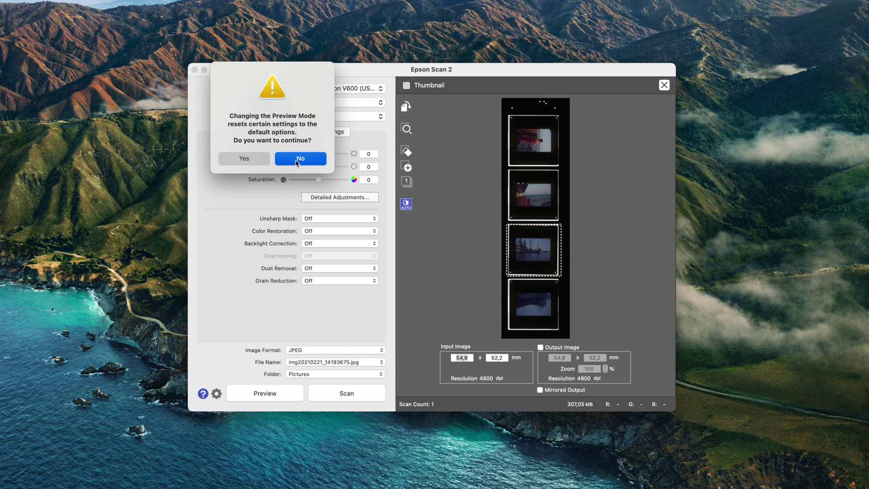
left_click(406, 86)
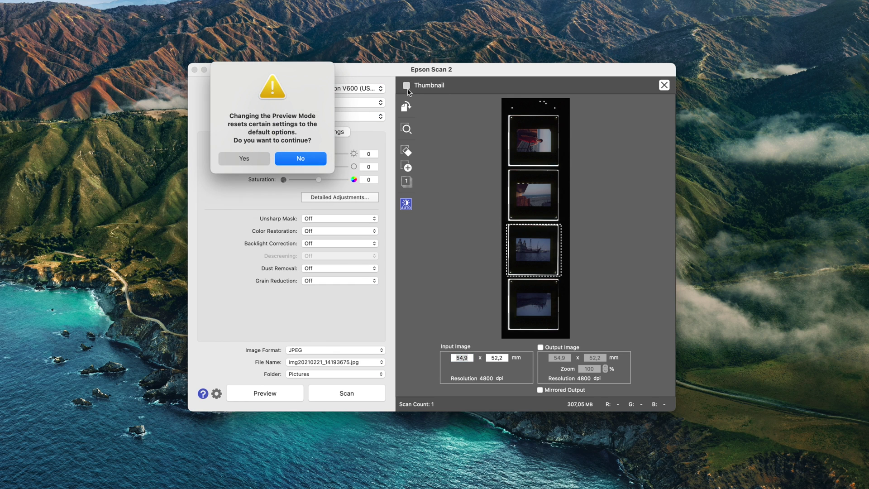
left_click(255, 157)
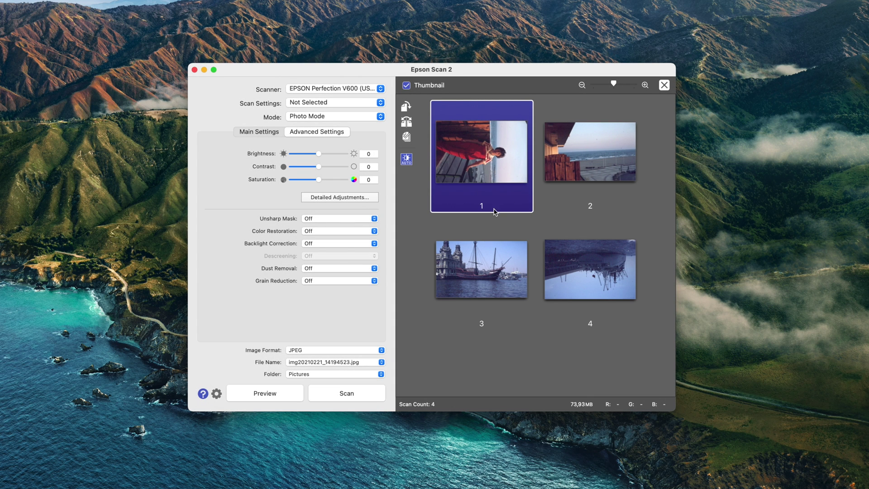
- Give slide 4 two quarter-turns so the ship sits right side up
left_click(593, 282)
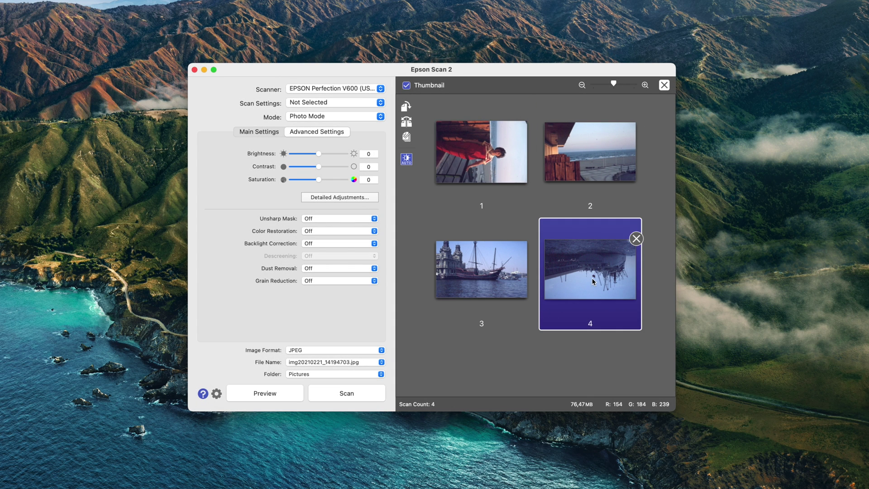
left_click(410, 109)
left_click(409, 109)
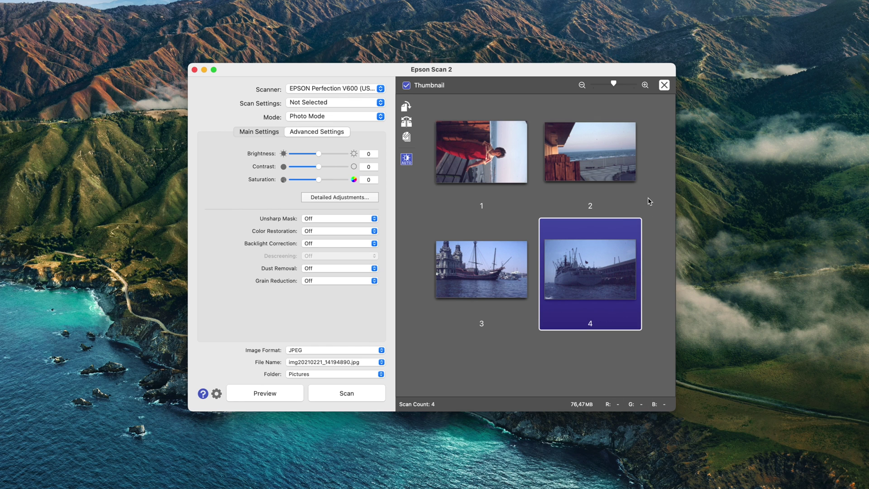